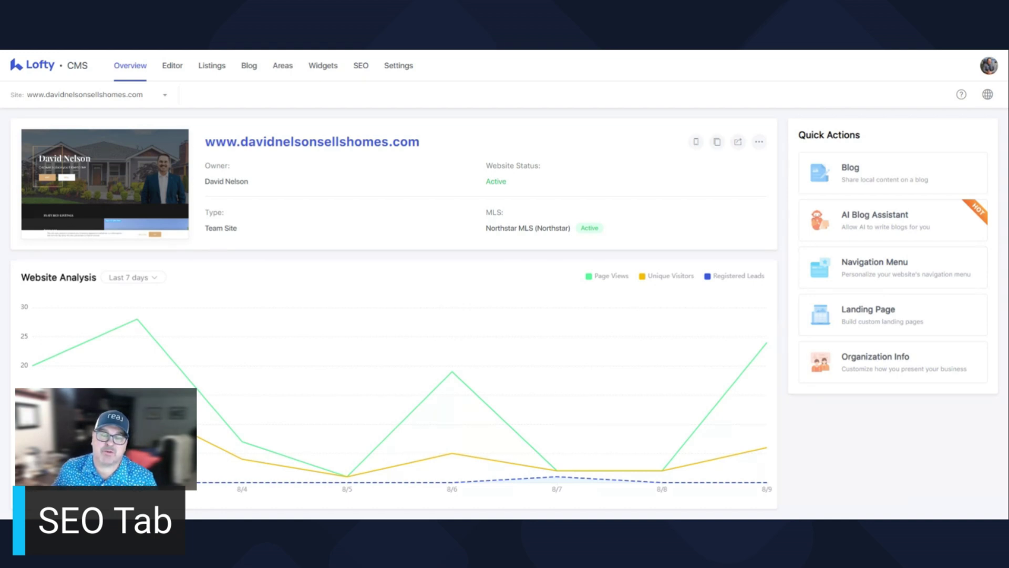
# - Open the website's SEO page, showing service areas Chanhassen, Chaska and Minnetonka, MN
pyautogui.moveTo(442, 320)
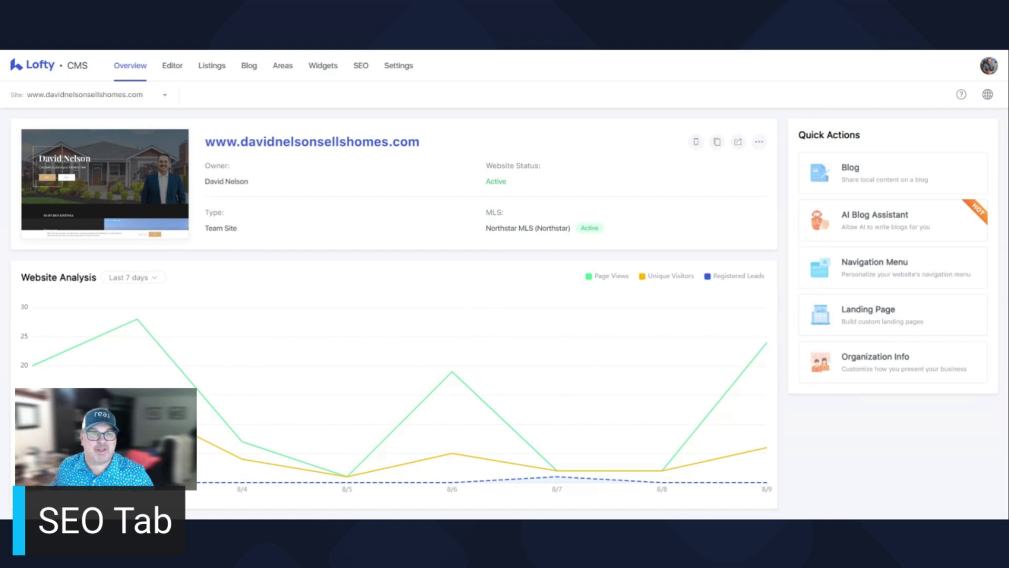
pyautogui.click(360, 72)
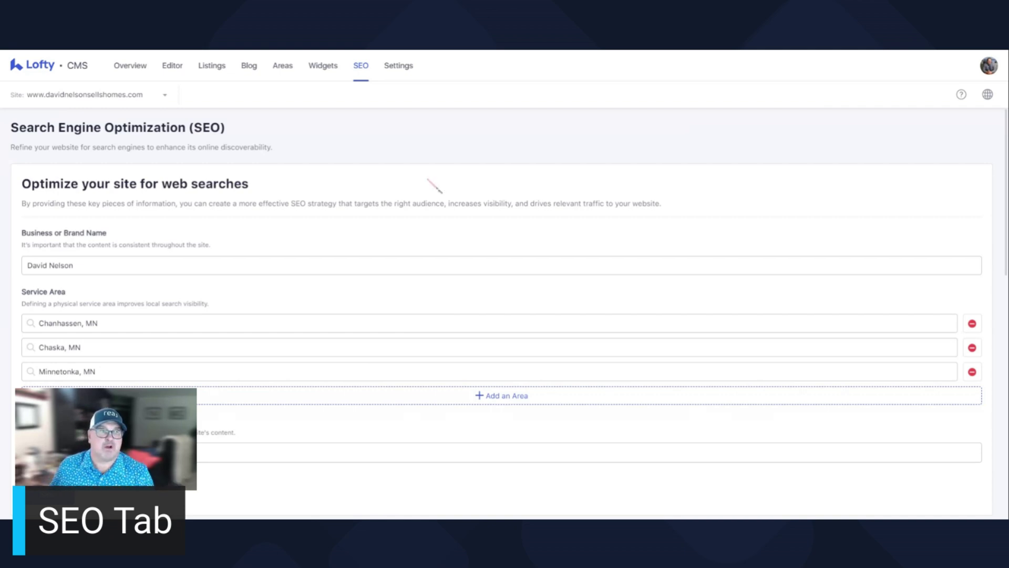
pyautogui.scroll(-1, 434, 186)
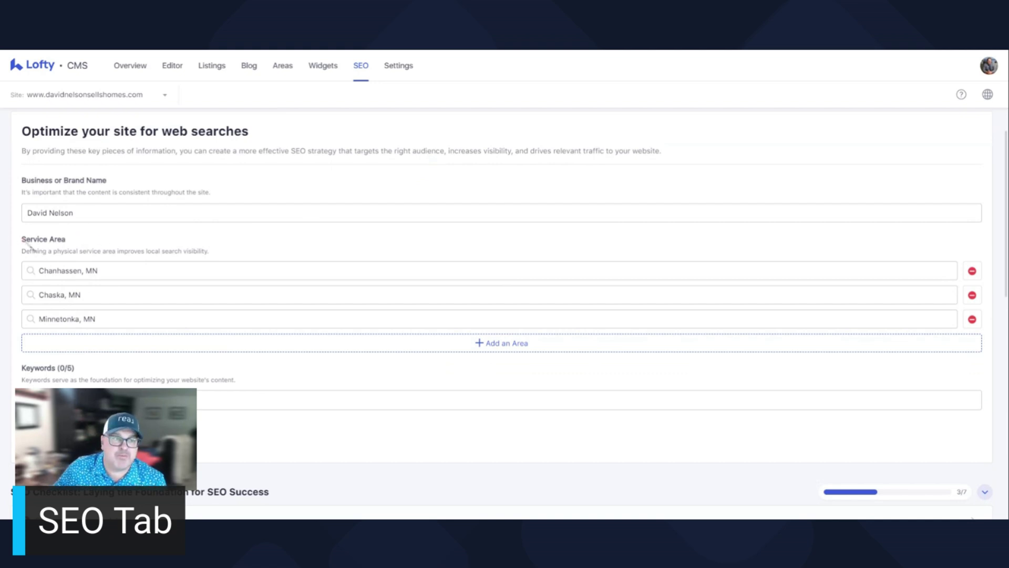
# - Append ' - Realtor' to the business or brand name, correcting the typo
pyautogui.click(215, 217)
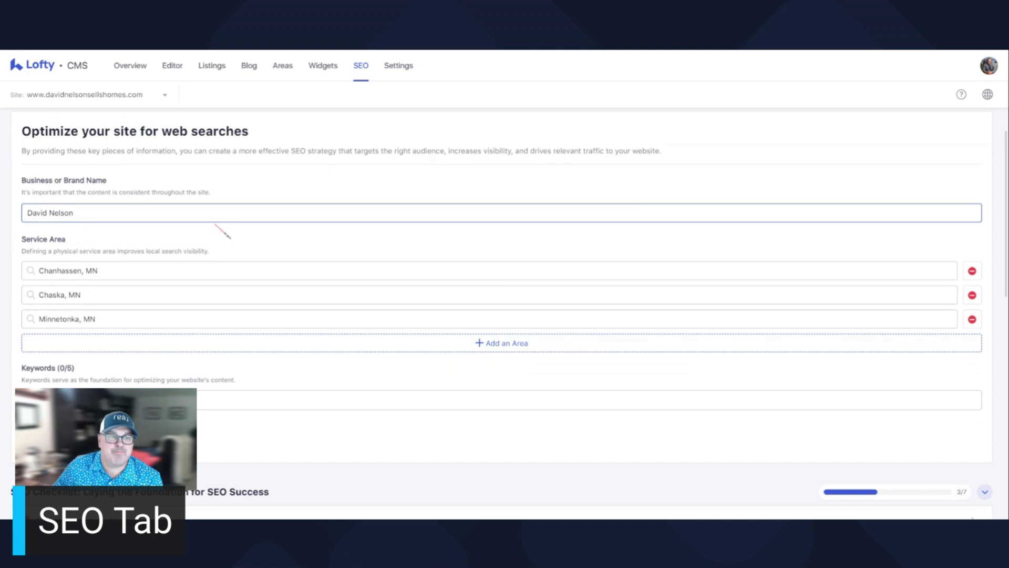
pyautogui.write('- Rea;t')
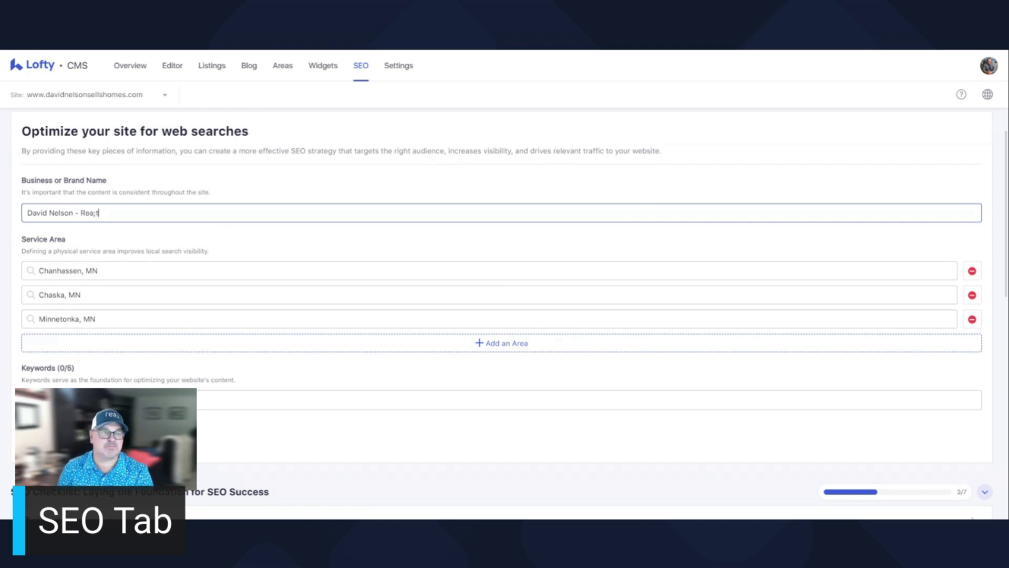
pyautogui.press('BackSpace')
pyautogui.press('BackSpace')
pyautogui.write('ltor')
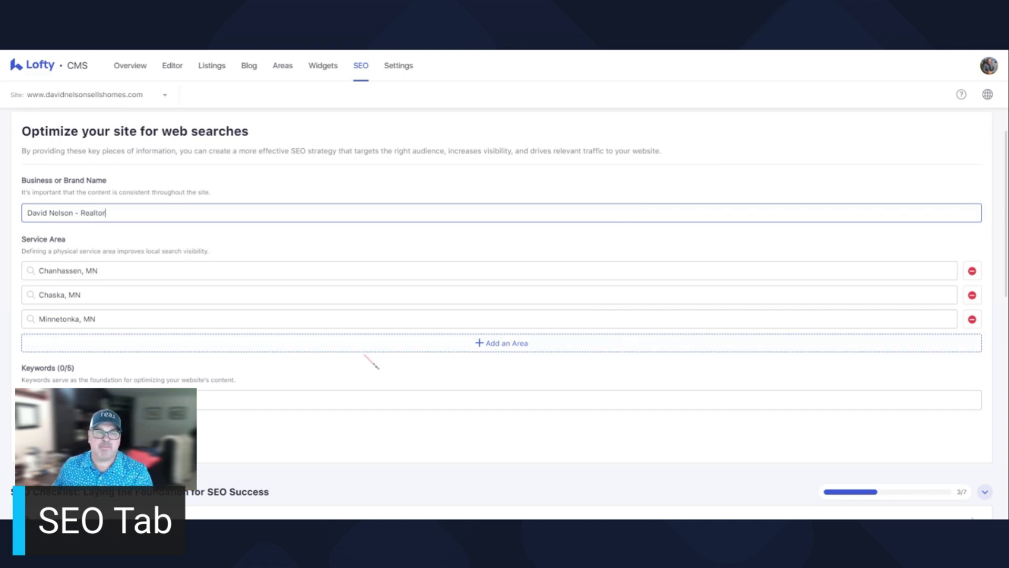
pyautogui.click(432, 254)
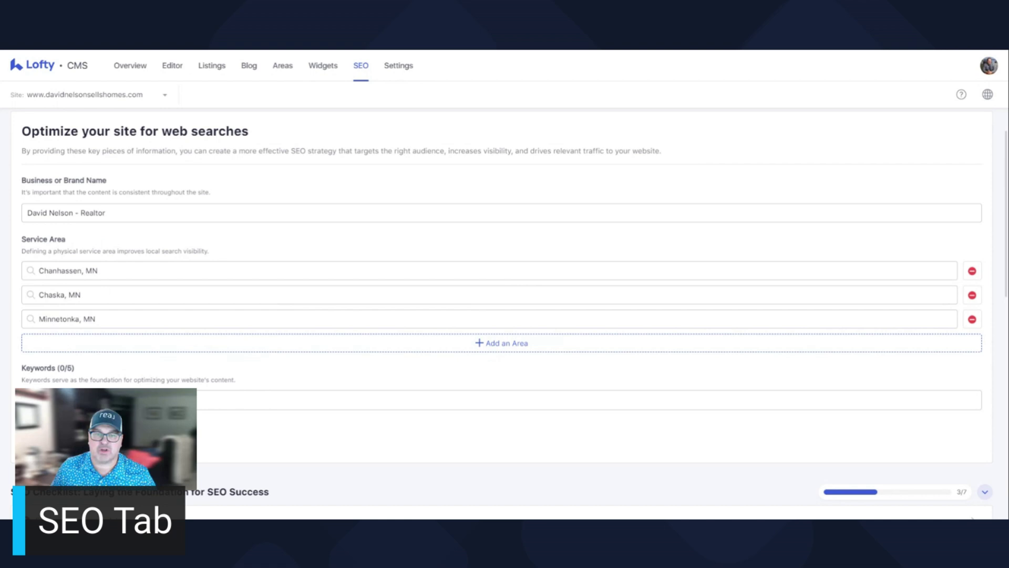
# - Add Bloomington, MN and Edina, MN as service areas
pyautogui.click(508, 346)
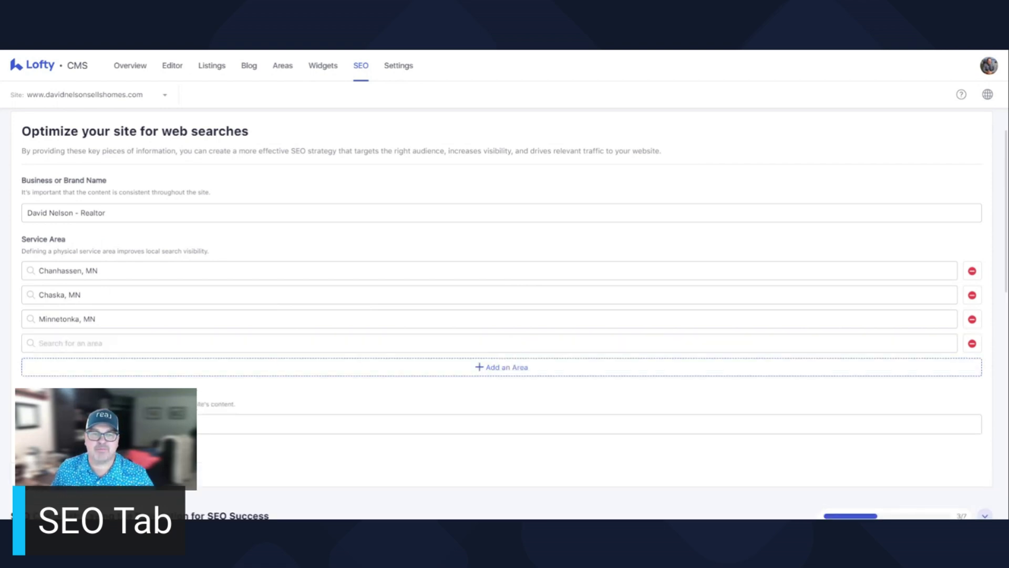
pyautogui.write('Bloomin')
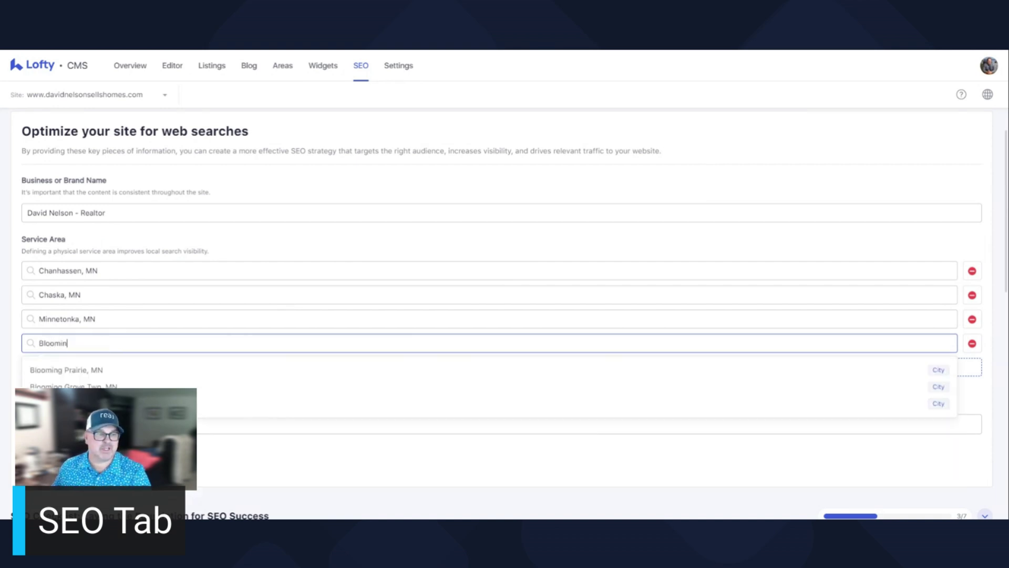
pyautogui.click(523, 403)
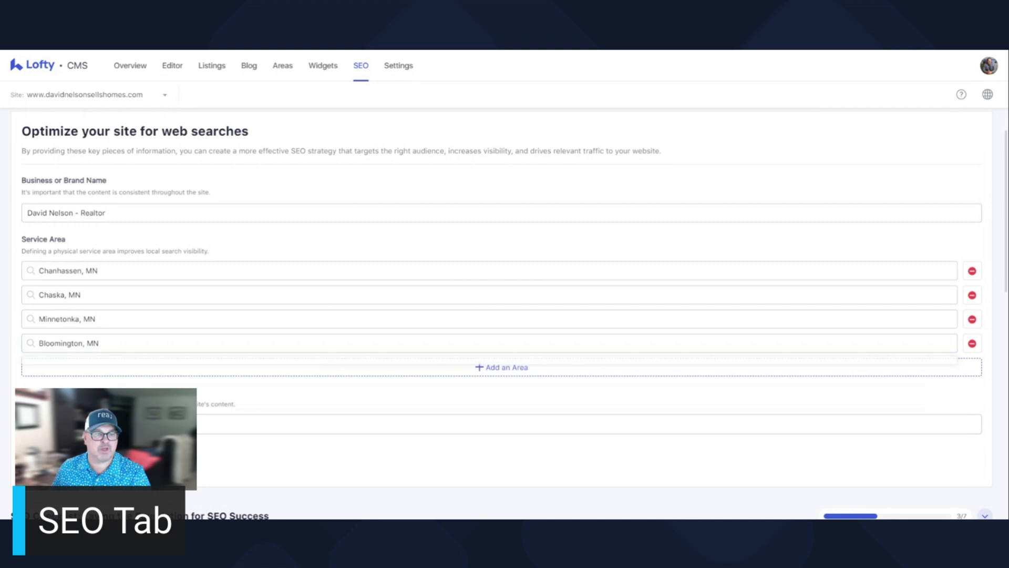
pyautogui.click(513, 368)
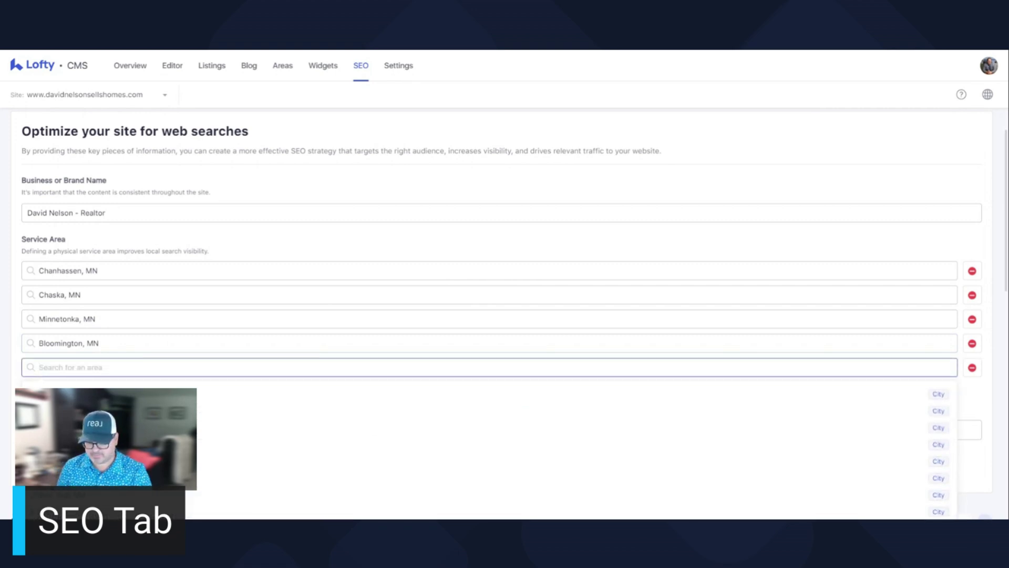
pyautogui.write('Edin')
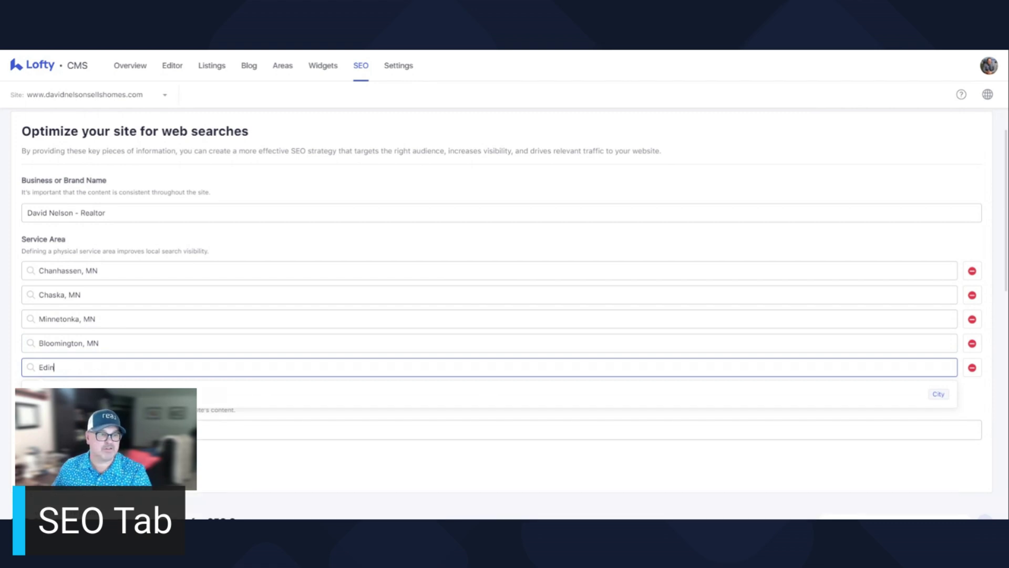
pyautogui.click(430, 396)
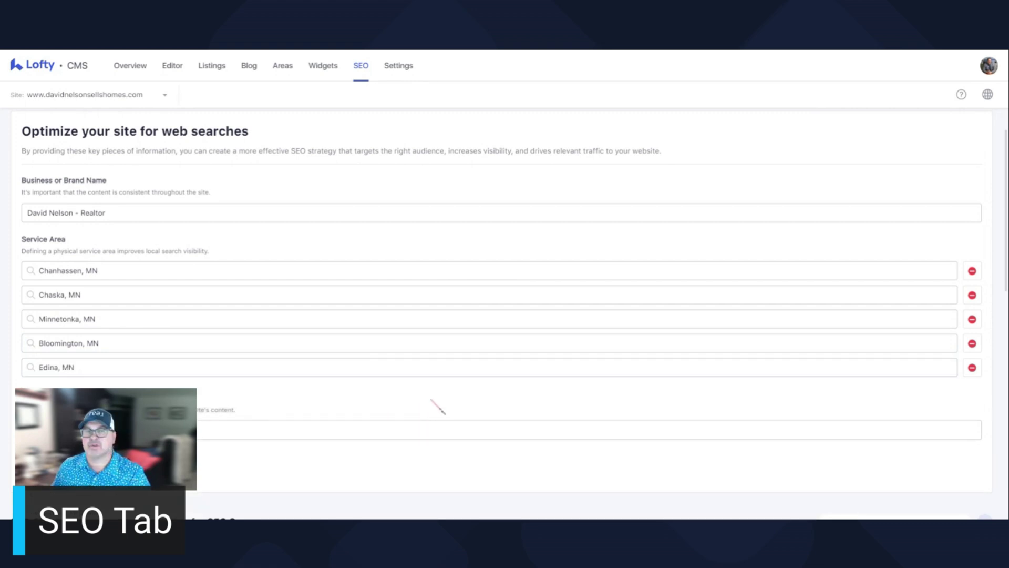
# - Remove Chanhassen, MN and add Eden Prairie, MN as a service area
pyautogui.scroll(-1, 473, 405)
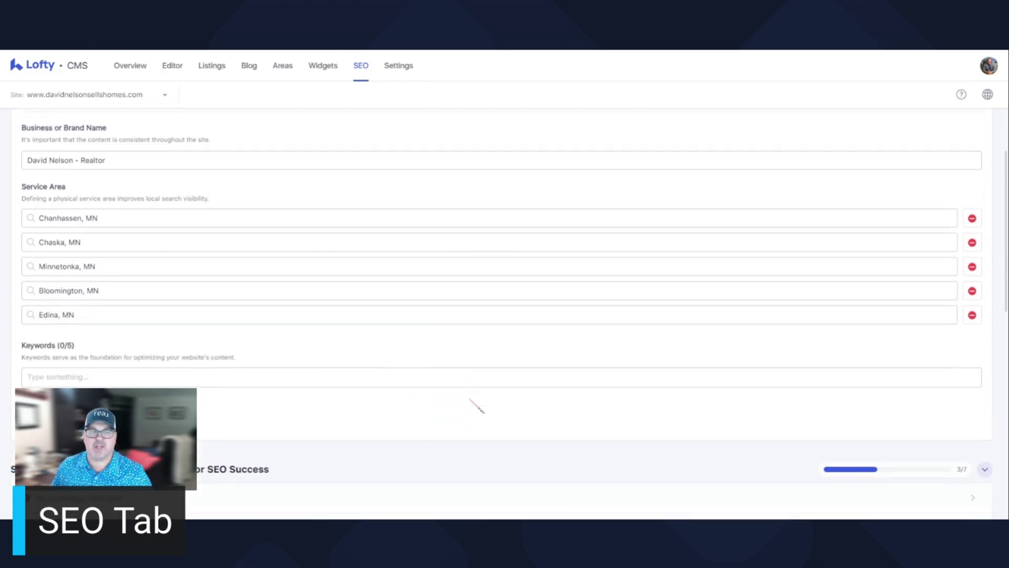
pyautogui.click(972, 219)
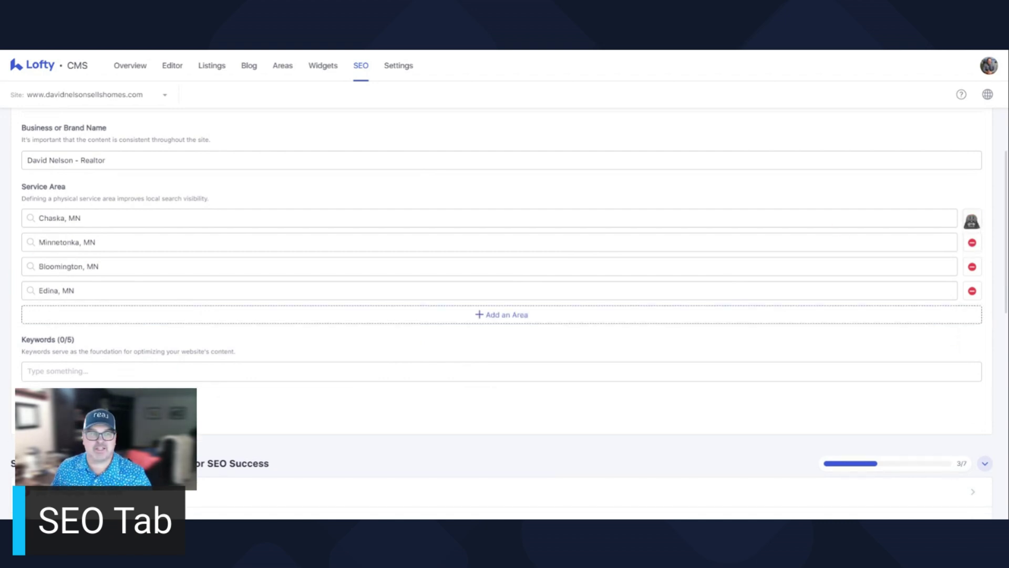
pyautogui.click(525, 318)
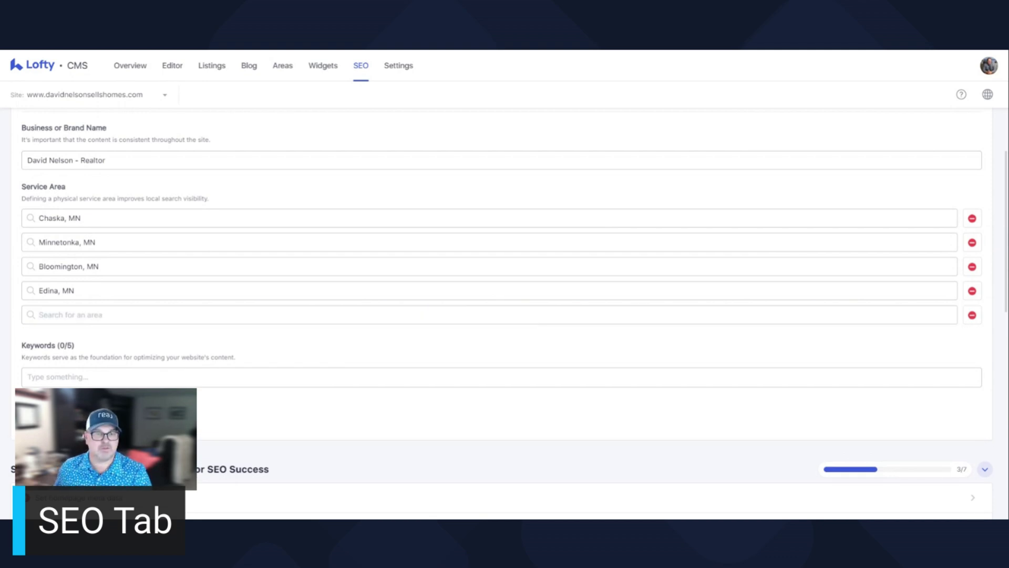
pyautogui.click(473, 314)
pyautogui.write('eden po')
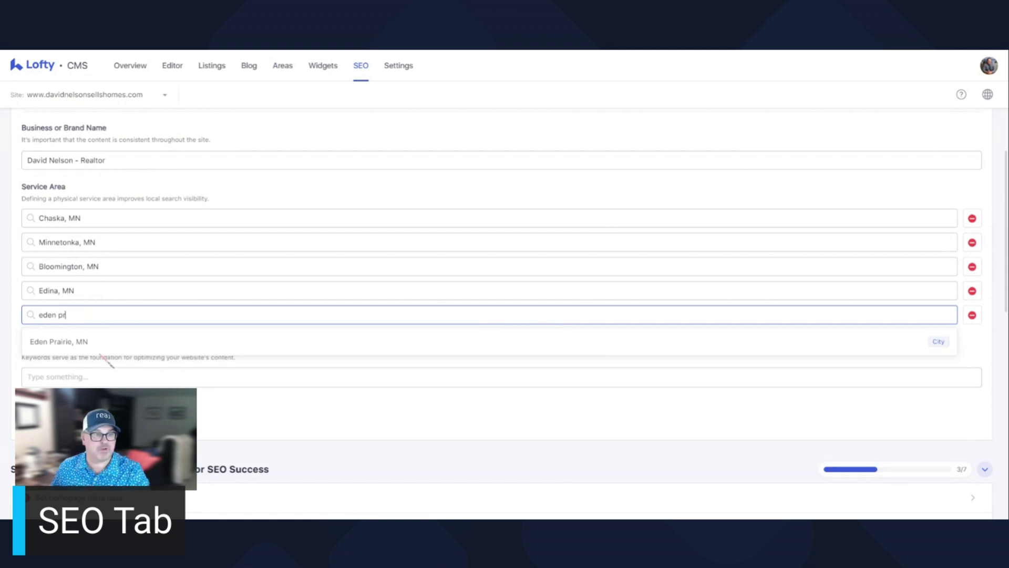
pyautogui.click(100, 344)
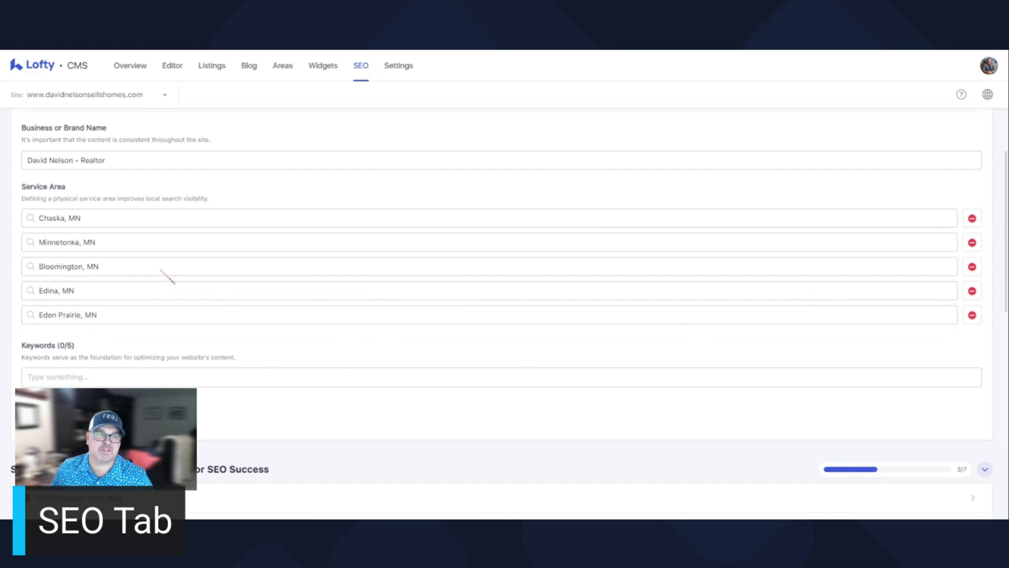
pyautogui.scroll(-2, 180, 353)
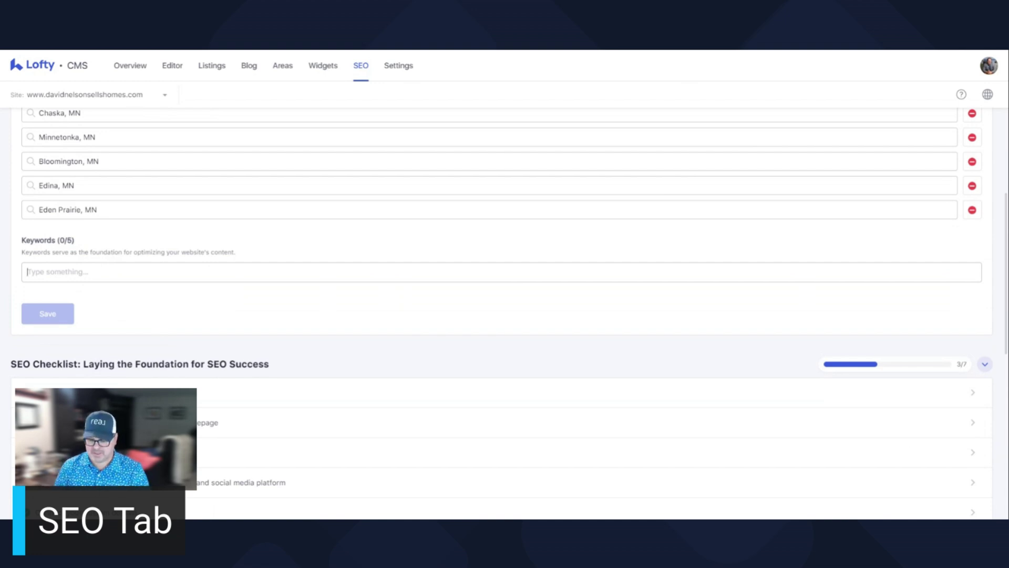
# - Add the keywords 'blooming mn realtor' and 'twin cities real estate agent'
pyautogui.write('bloo')
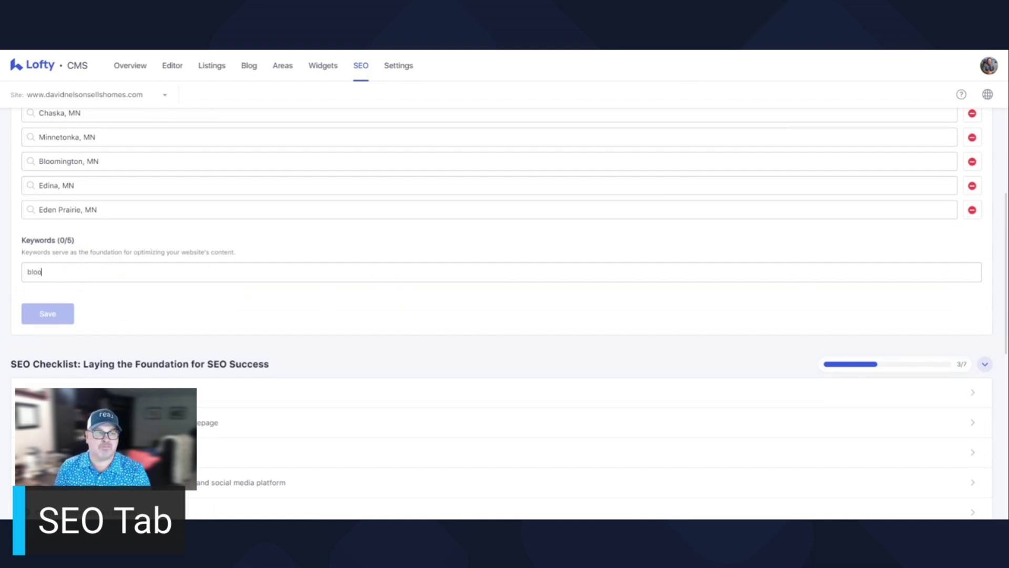
pyautogui.write('ming mn realtor')
pyautogui.press('Return')
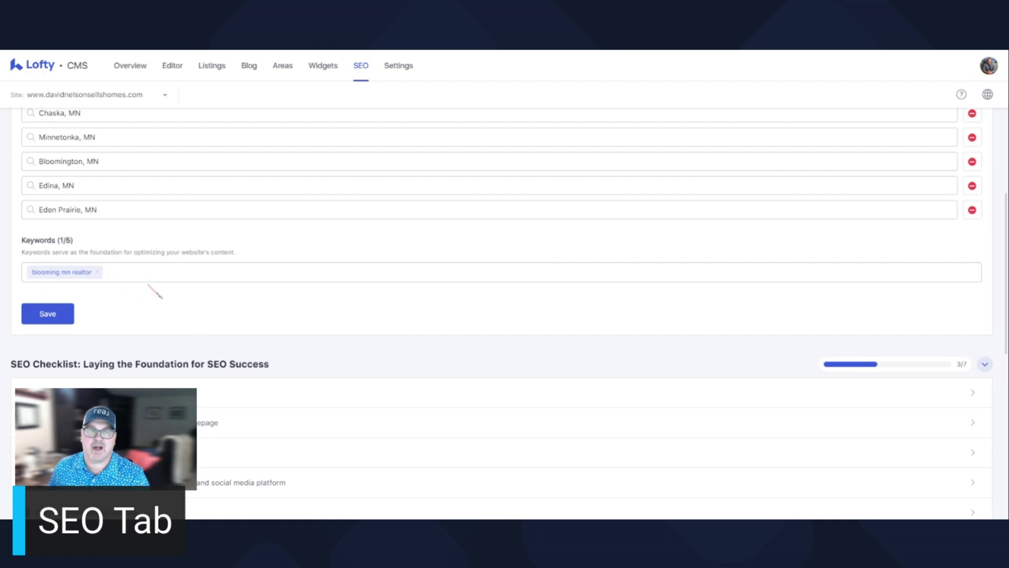
pyautogui.write('twin cities')
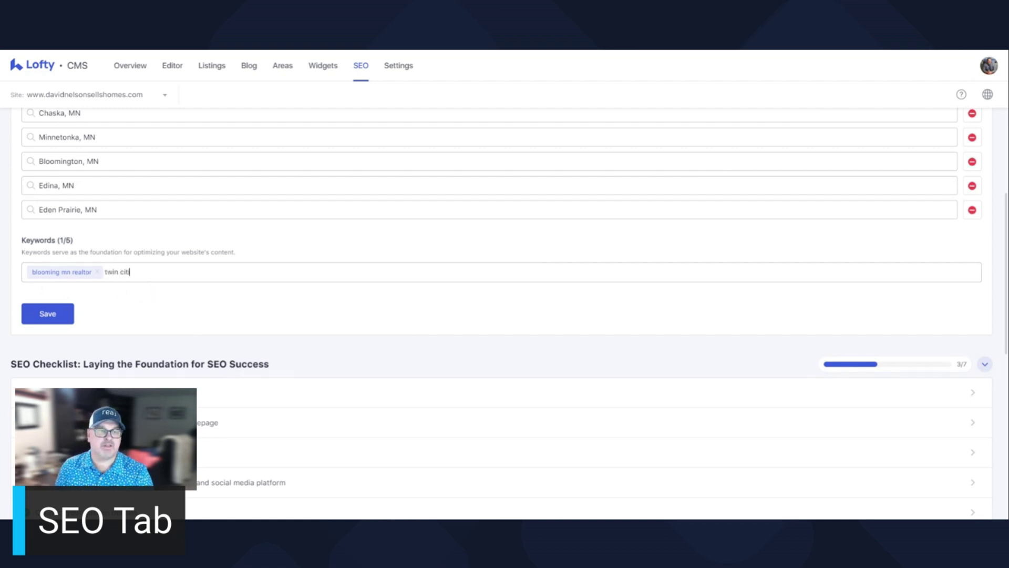
pyautogui.write(' real estaet g')
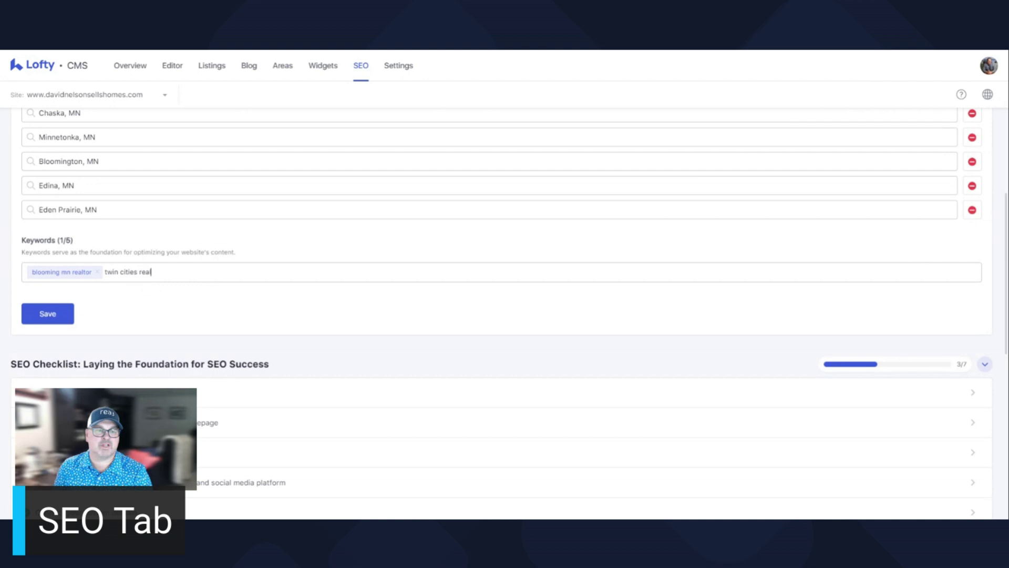
pyautogui.press('BackSpace')
pyautogui.press('BackSpace')
pyautogui.press('BackSpace')
pyautogui.write('te a')
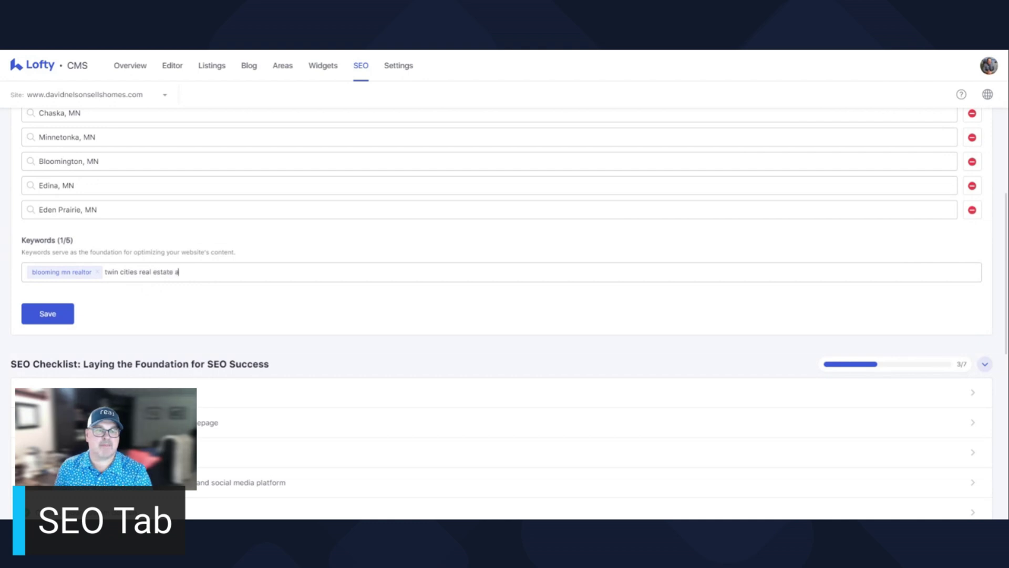
pyautogui.write('gent')
pyautogui.press('Return')
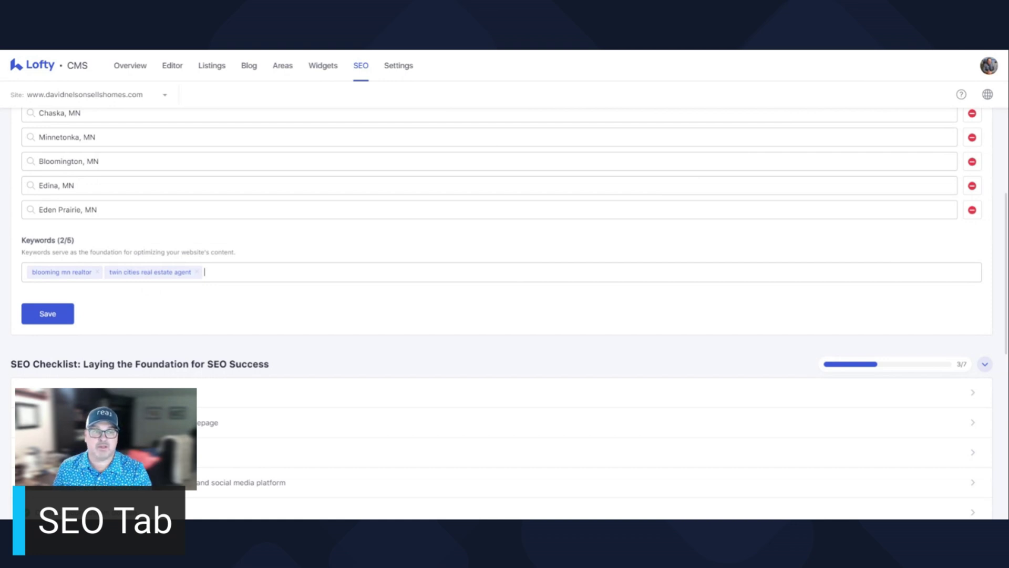
# - Add the keywords 'Bloomington MN' and 'Real Estate Agent'
pyautogui.write('Bl')
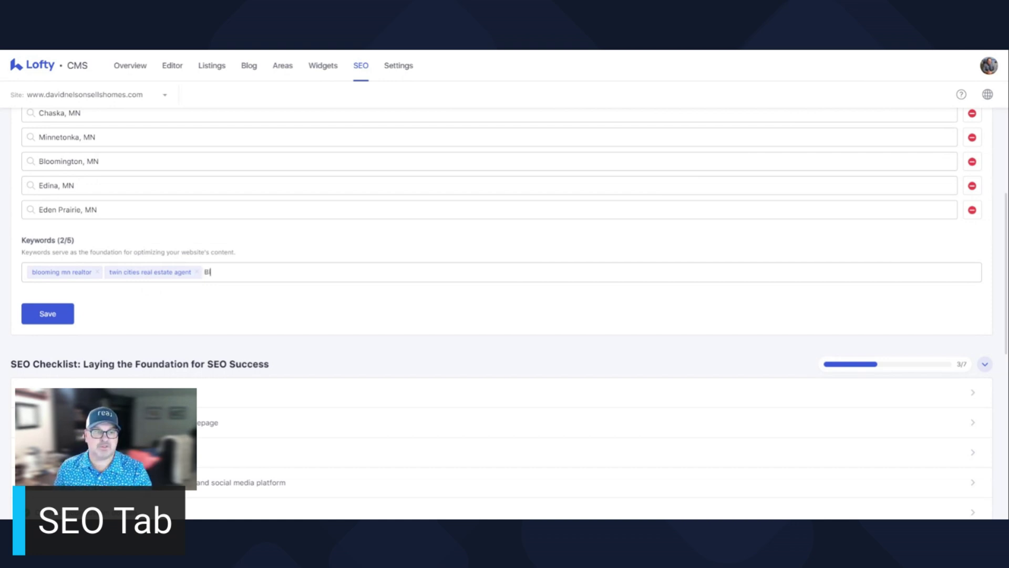
pyautogui.write('oomington MN')
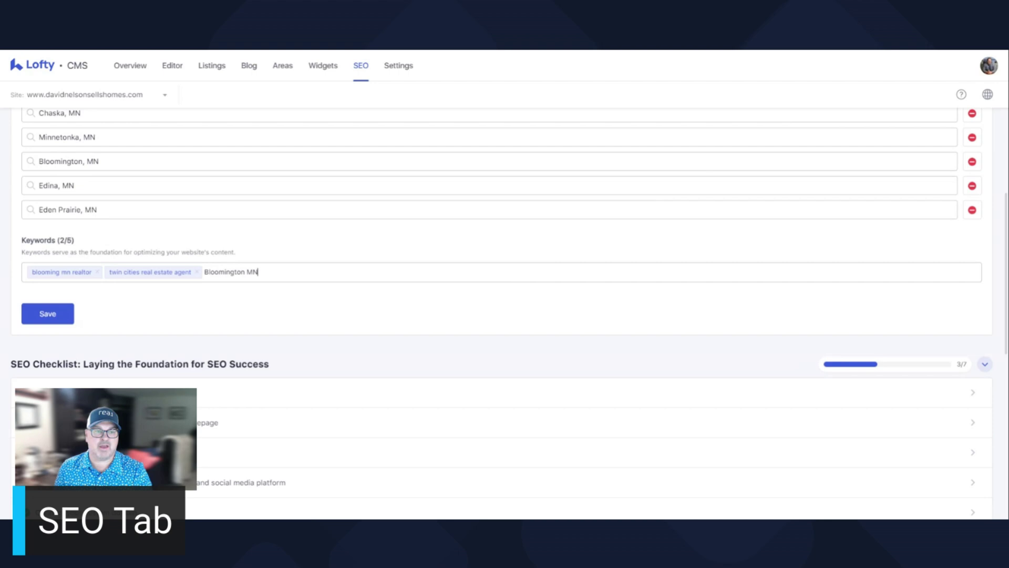
pyautogui.press('Return')
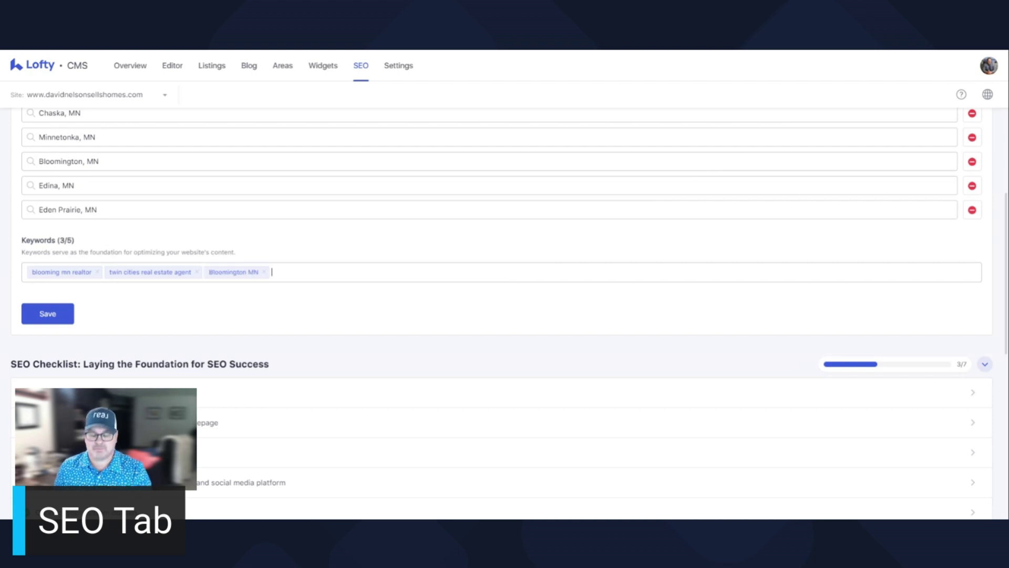
pyautogui.write('Real')
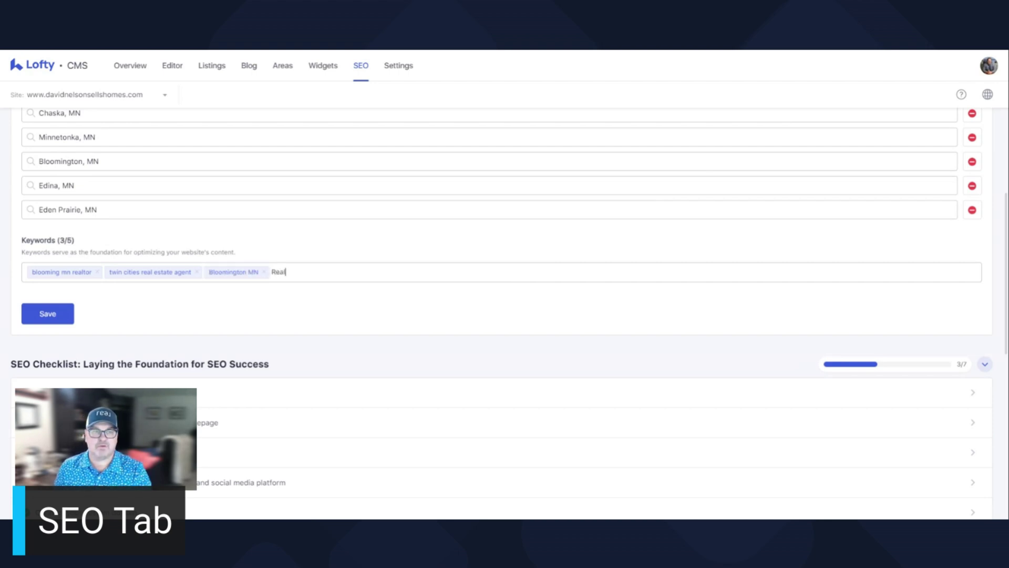
pyautogui.write(' Estate Agnet')
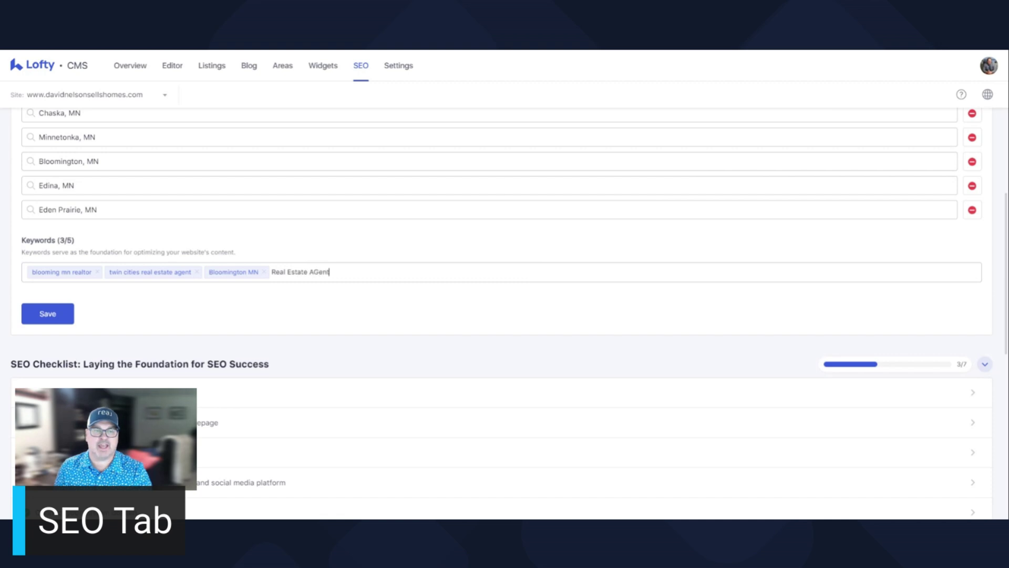
pyautogui.press('BackSpace')
pyautogui.press('BackSpace')
pyautogui.press('BackSpace')
pyautogui.press('BackSpace')
pyautogui.write('gent')
pyautogui.press('Return')
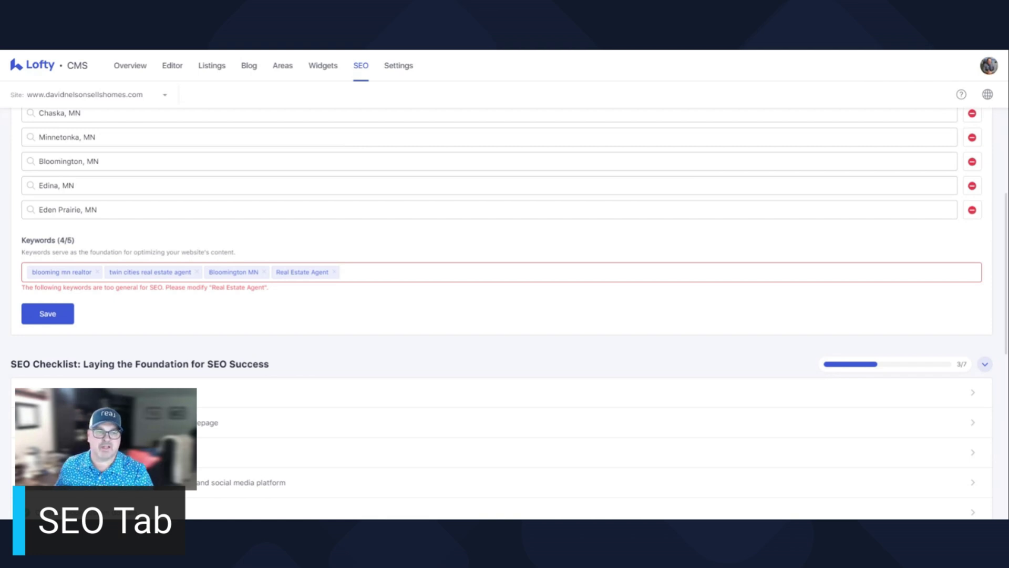
# - Replace the 'Real Estate Agent' keyword with 'Buying a home' and 'Selling a home', then save
pyautogui.click(334, 271)
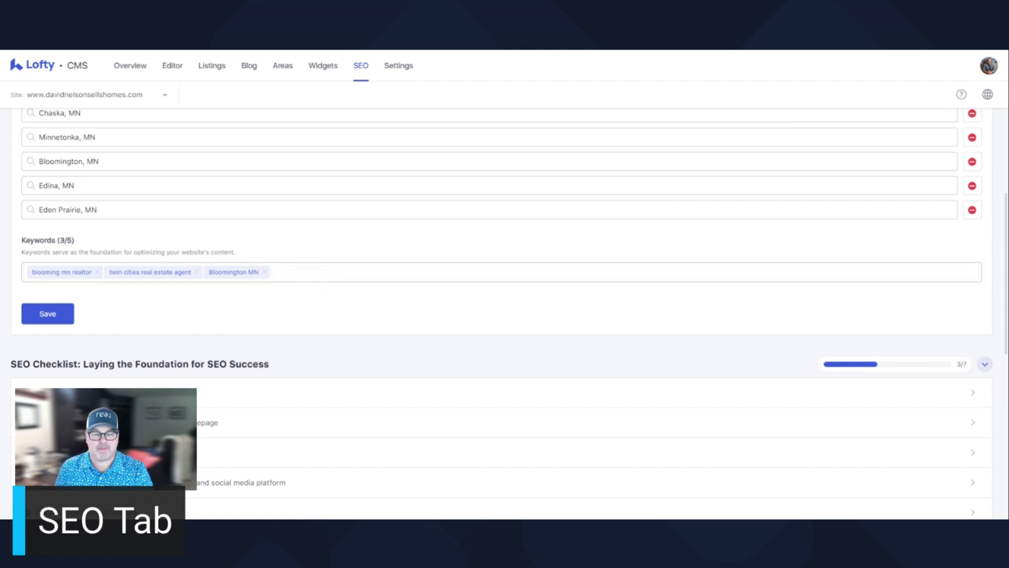
pyautogui.write('Buying a home')
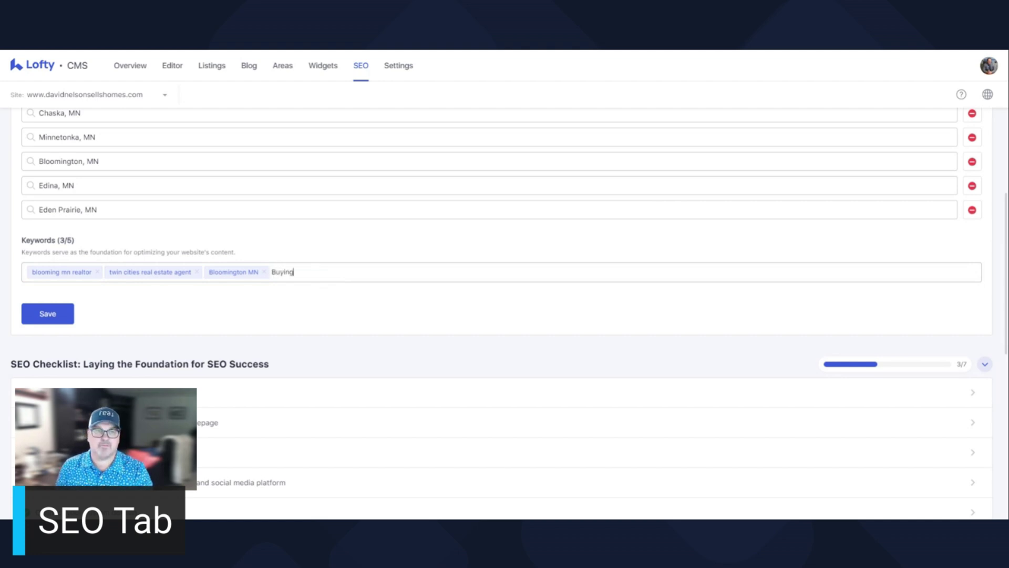
pyautogui.press('Return')
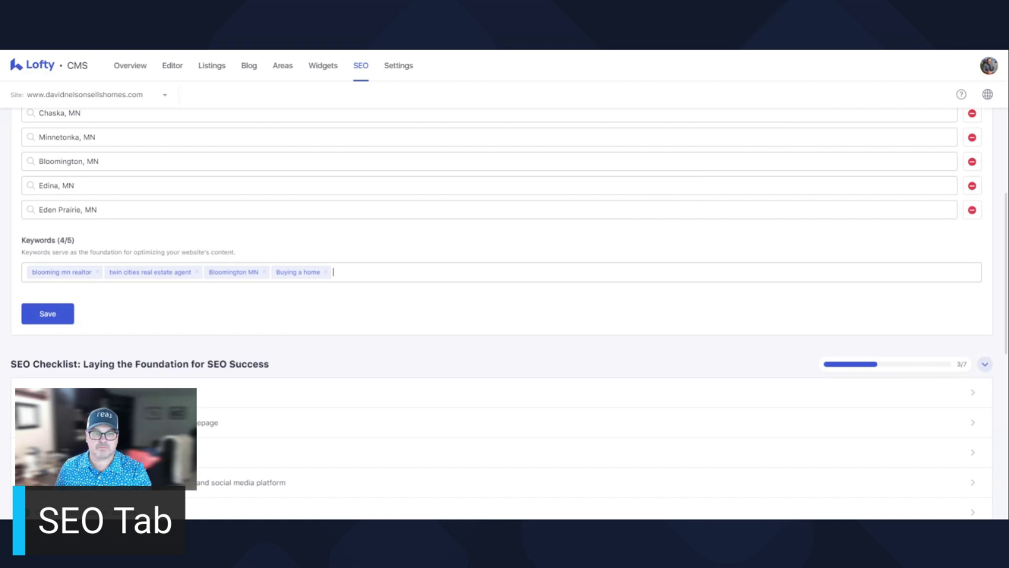
pyautogui.write('Selling a home')
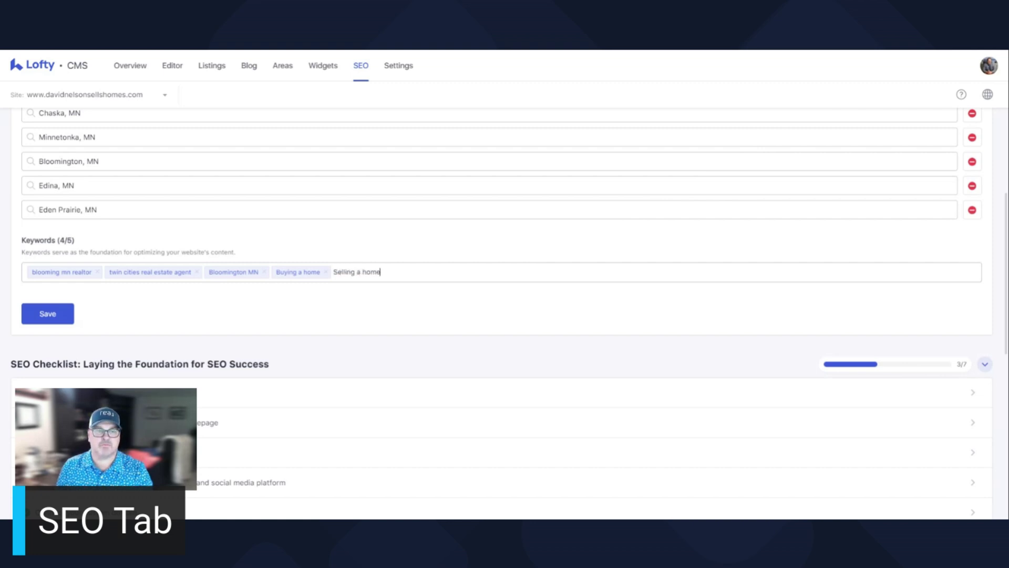
pyautogui.press('Return')
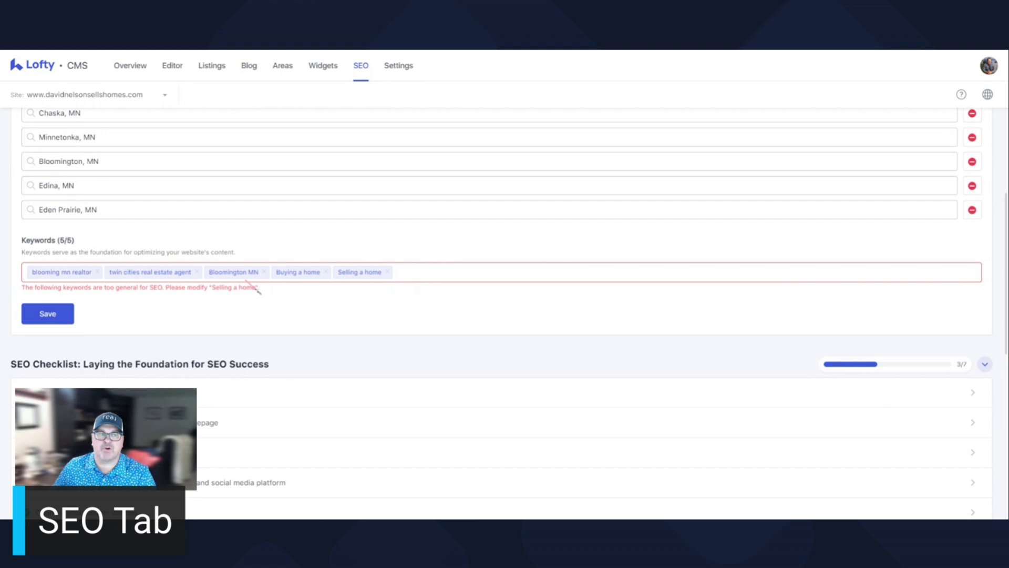
pyautogui.click(58, 314)
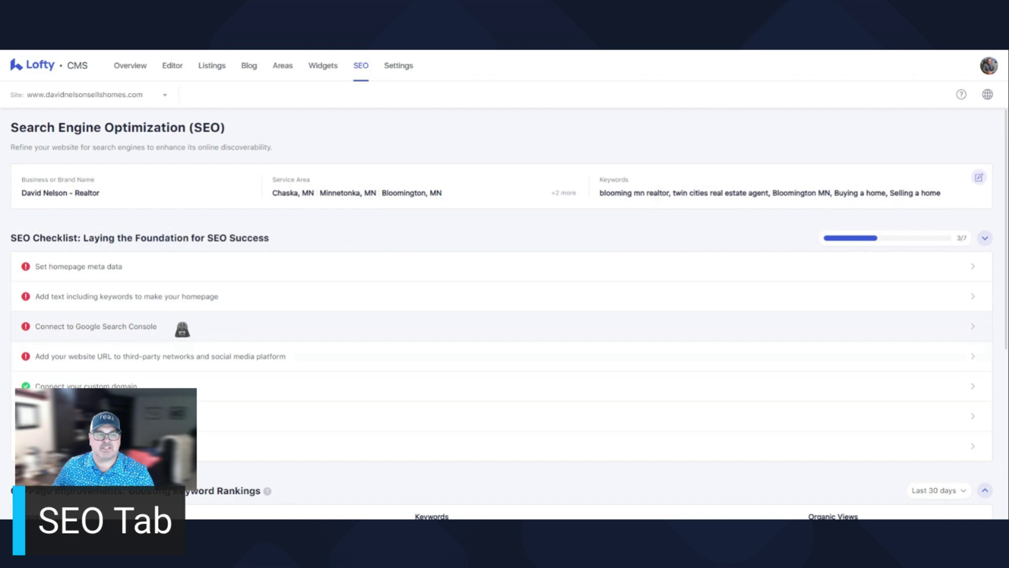
# - Scroll through the saved SEO checklist and On-Page Improvements table, then back up
pyautogui.scroll(-5, 180, 342)
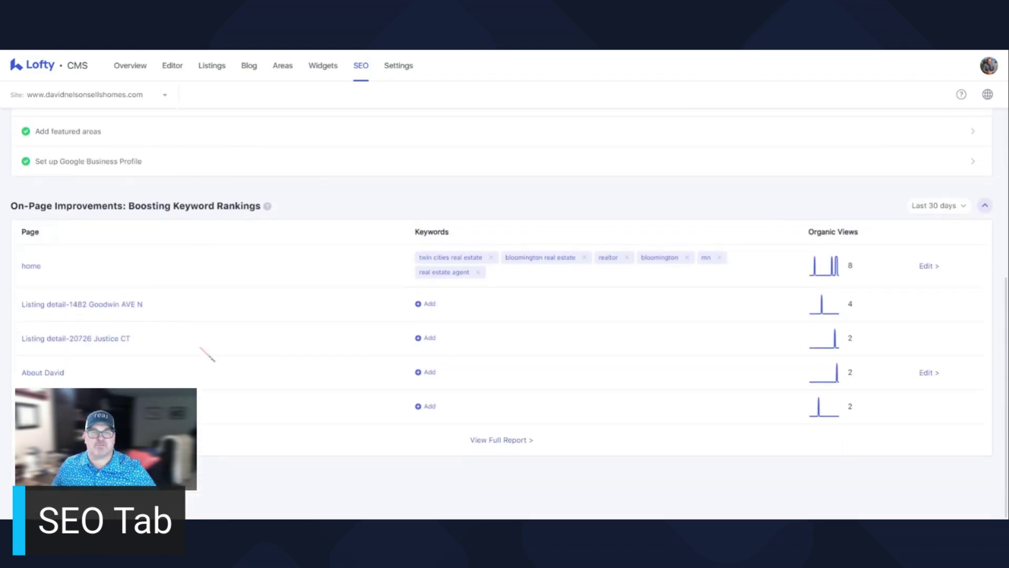
pyautogui.scroll(3, 202, 351)
pyautogui.scroll(3, 212, 352)
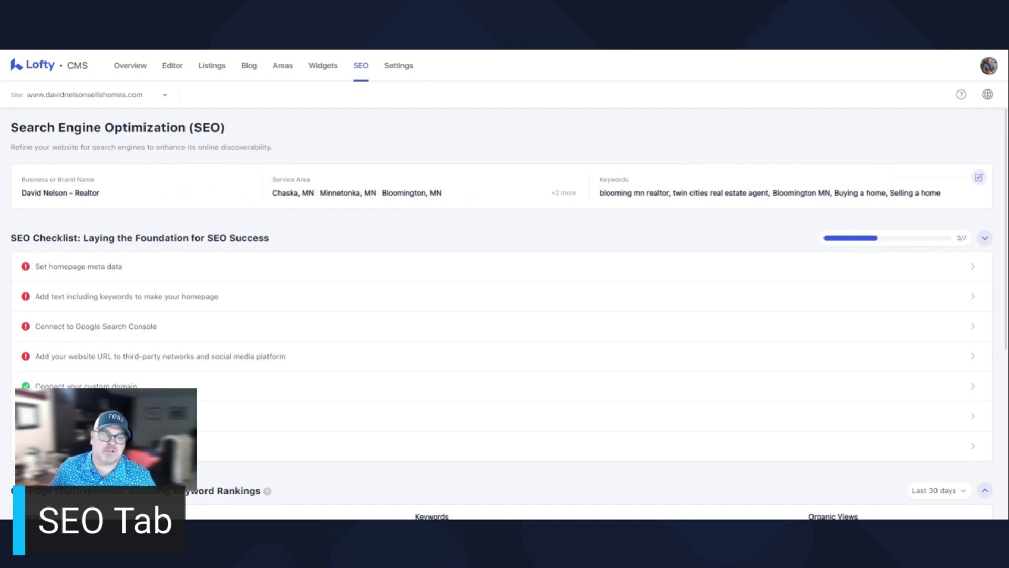
pyautogui.click(979, 177)
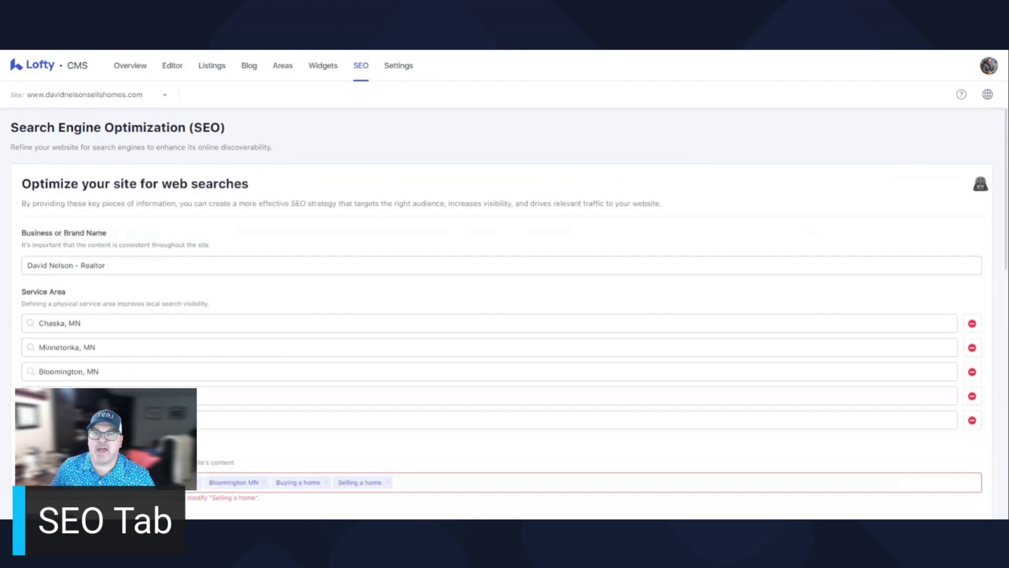
pyautogui.scroll(-1, 440, 388)
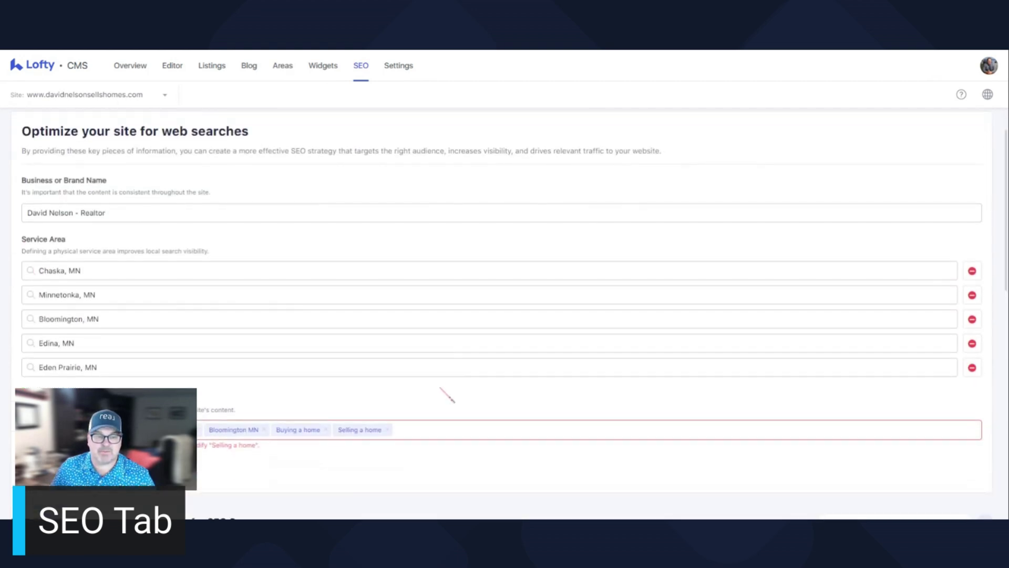
pyautogui.scroll(1, 274, 388)
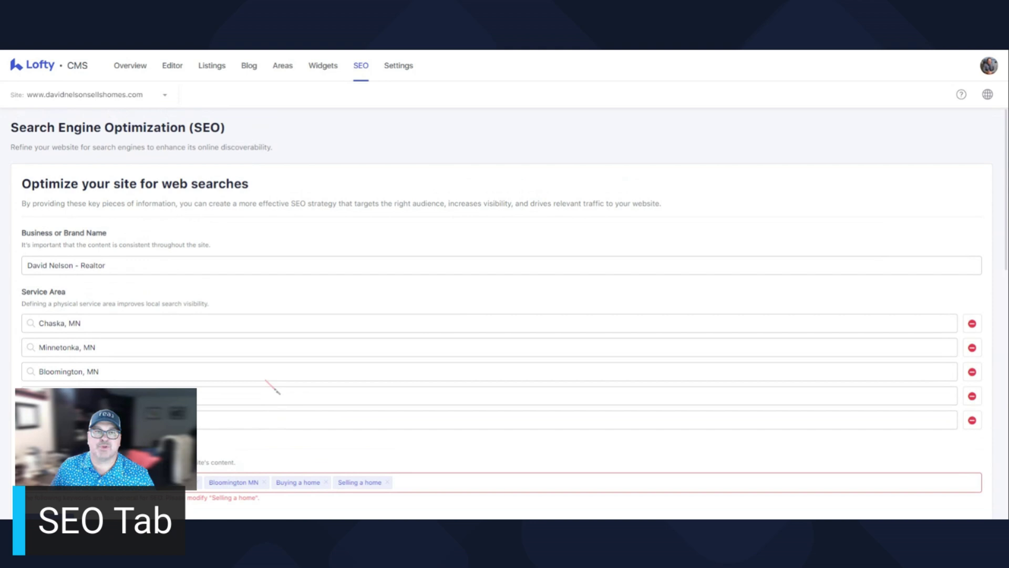
pyautogui.scroll(-1, 501, 313)
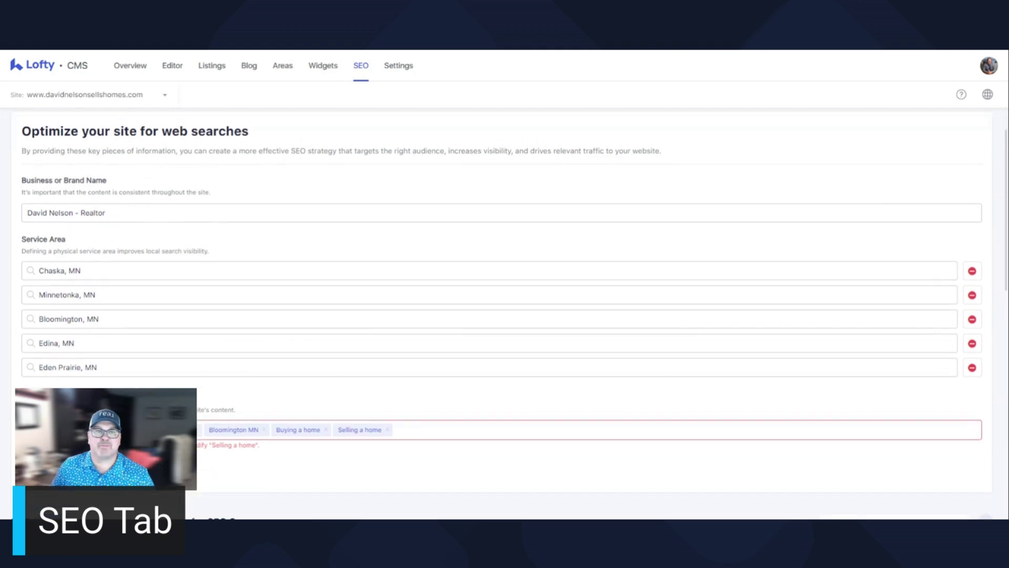
pyautogui.click(398, 68)
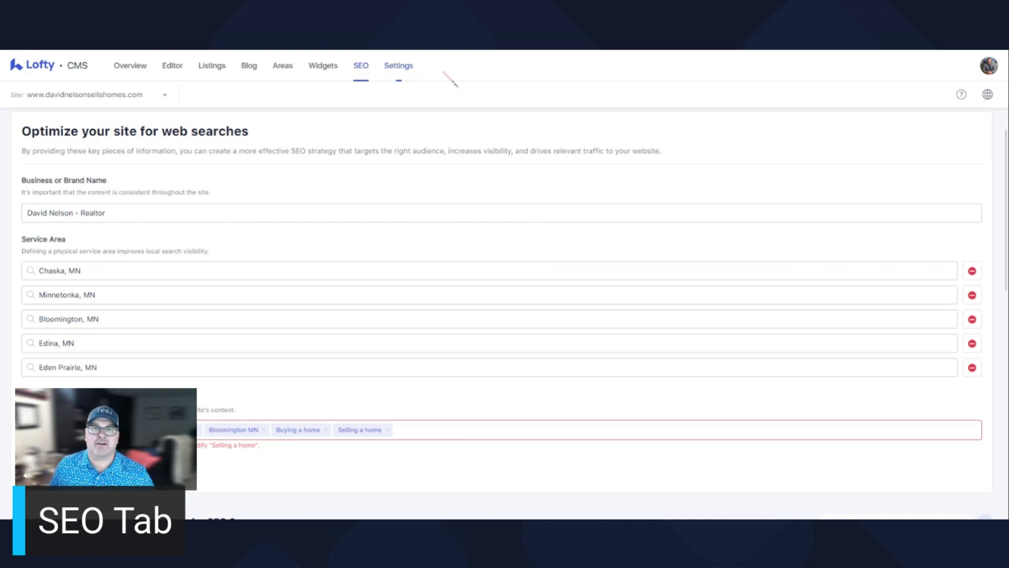